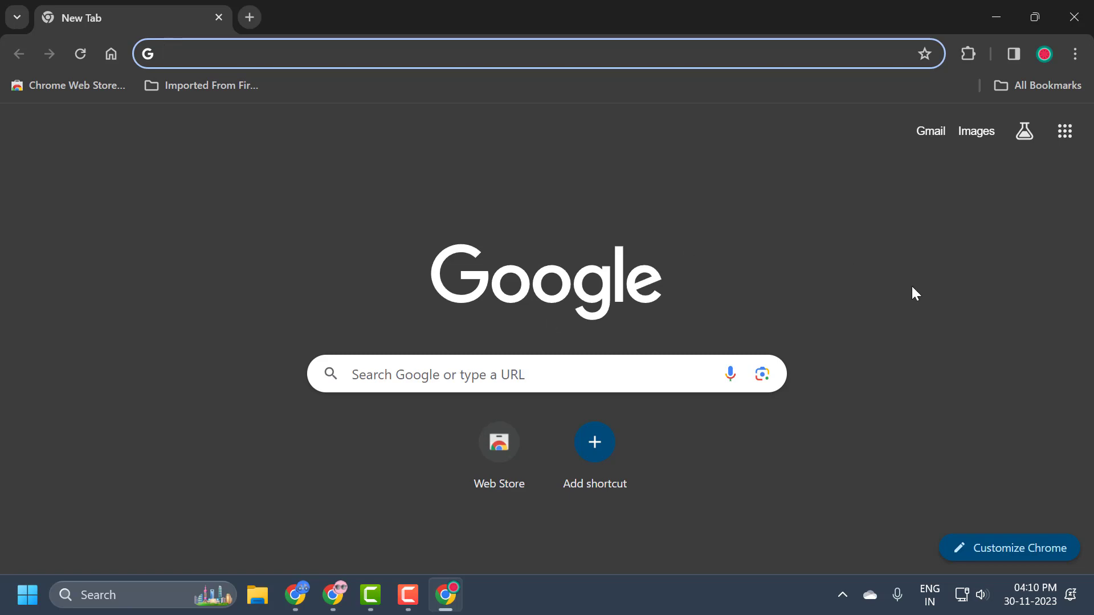
Open Chrome's main menu to reach Settings from the new tab page.
click(1075, 54)
scroll(884, 323, down, 3)
scroll(884, 323, down, 2)
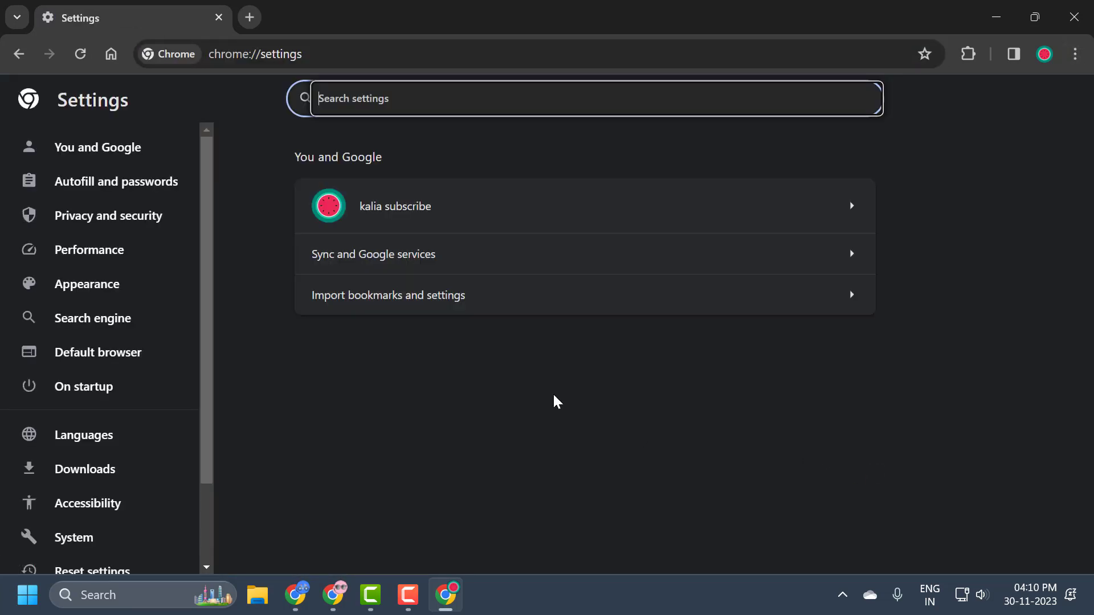
Go to Languages settings and toggle Use Google Translate off and back on.
click(103, 436)
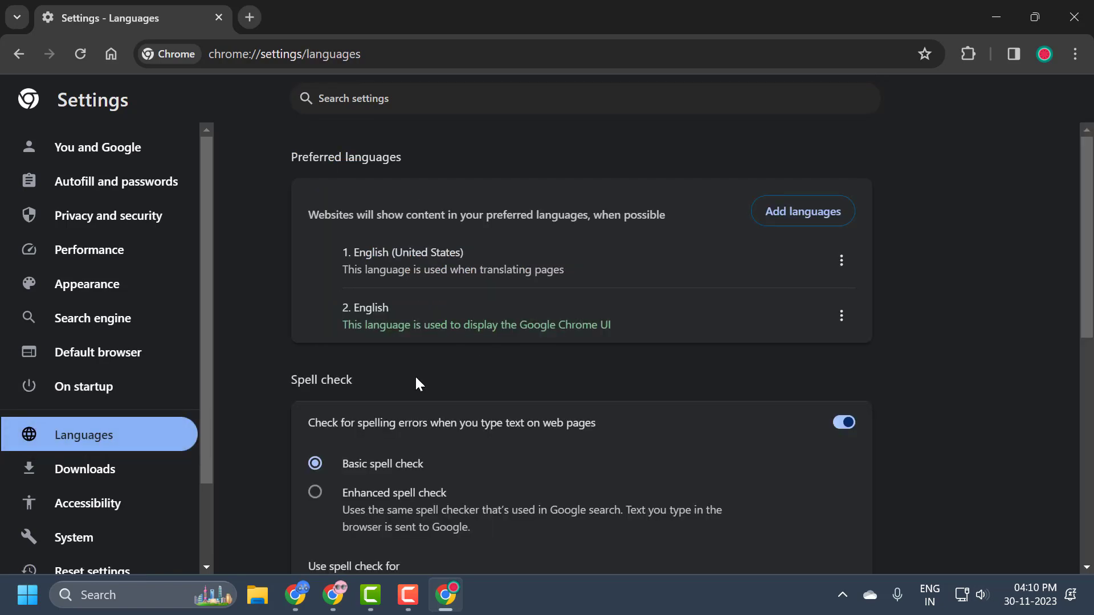
scroll(415, 375, down, 5)
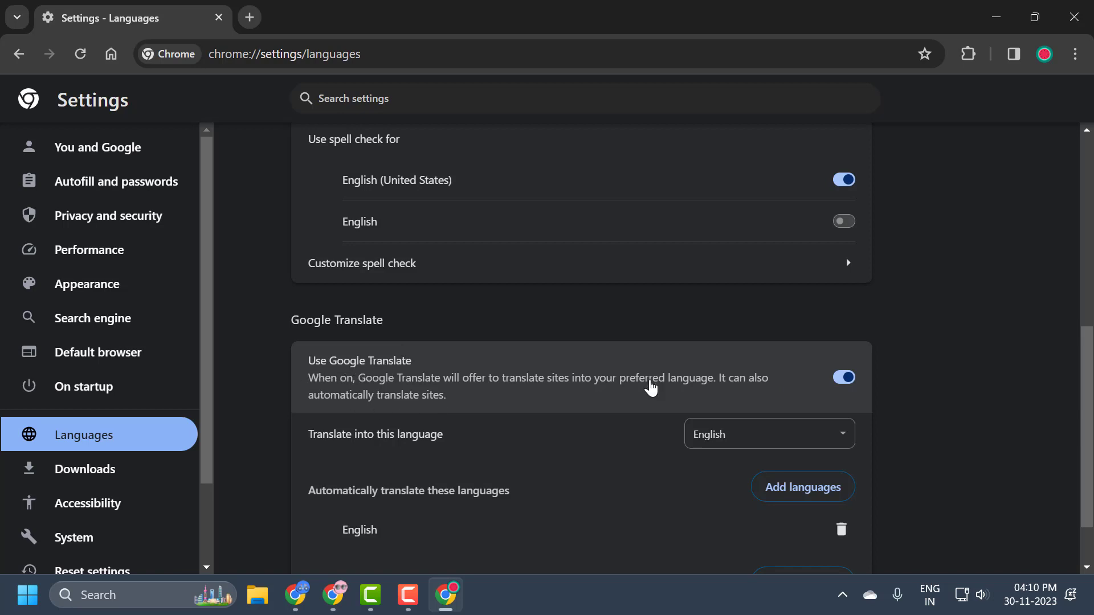
click(843, 378)
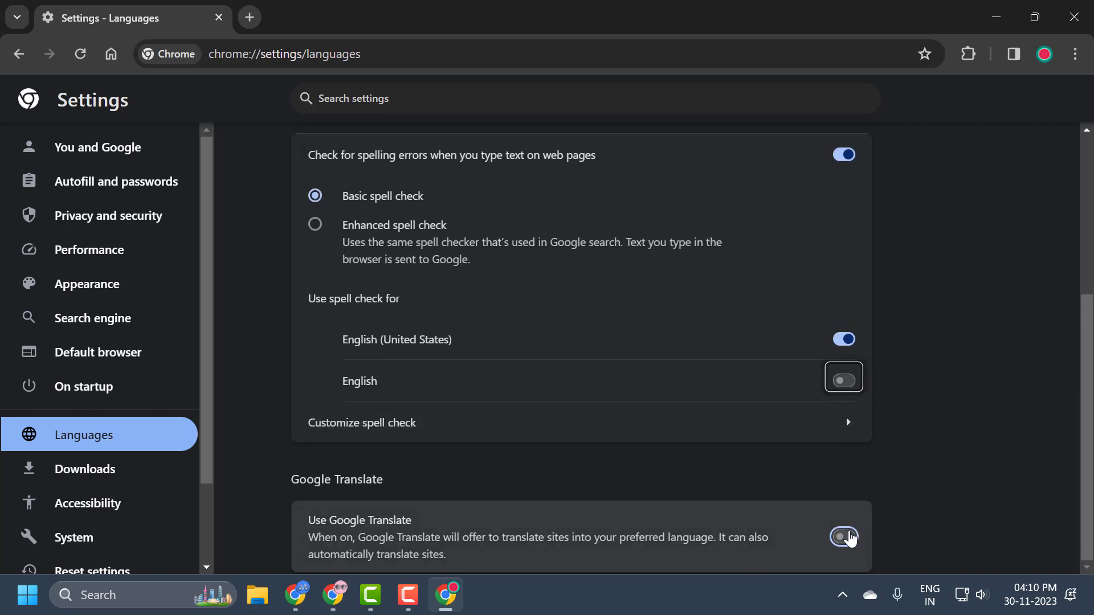
click(843, 536)
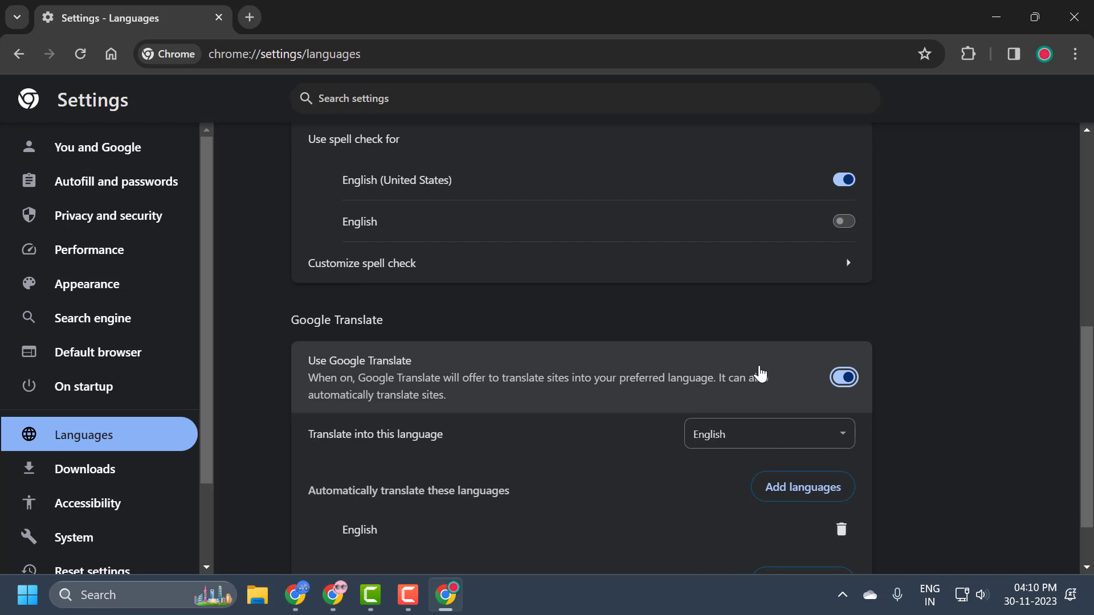
scroll(684, 378, down, 1)
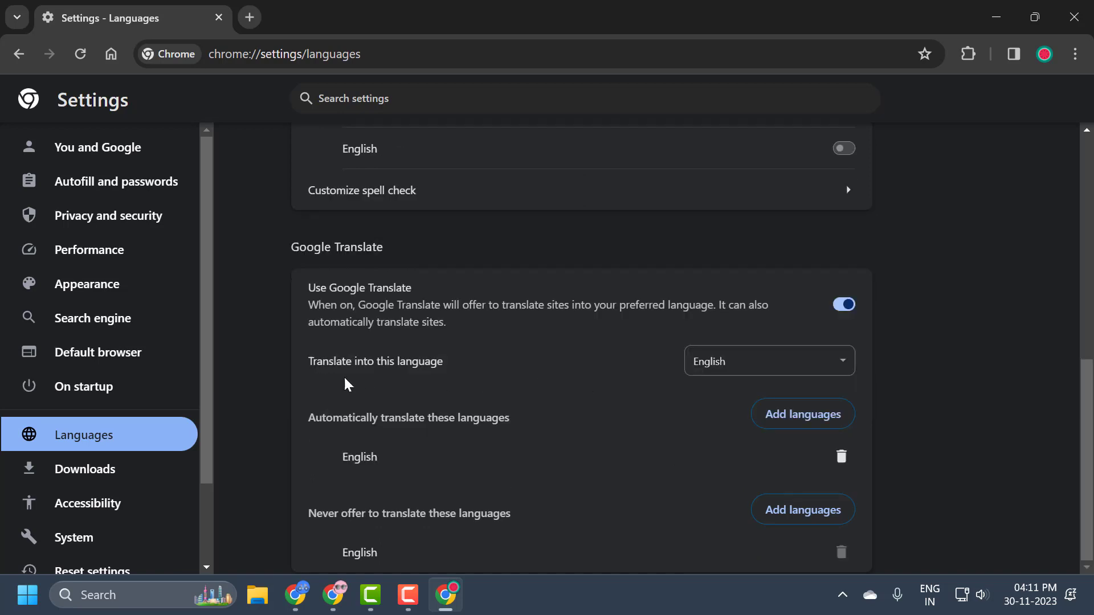
click(794, 363)
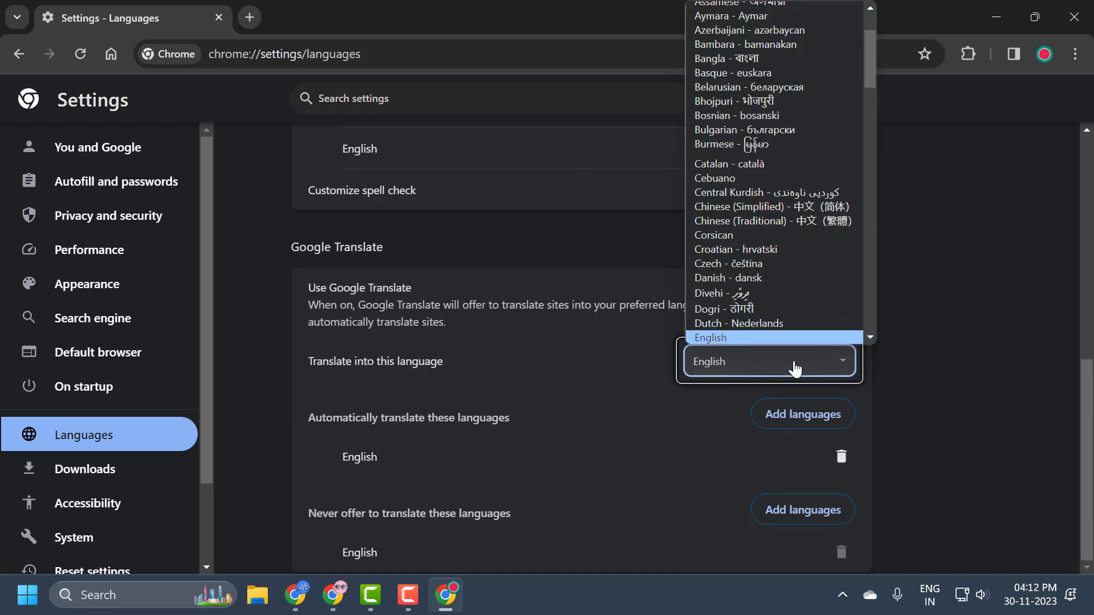
click(794, 366)
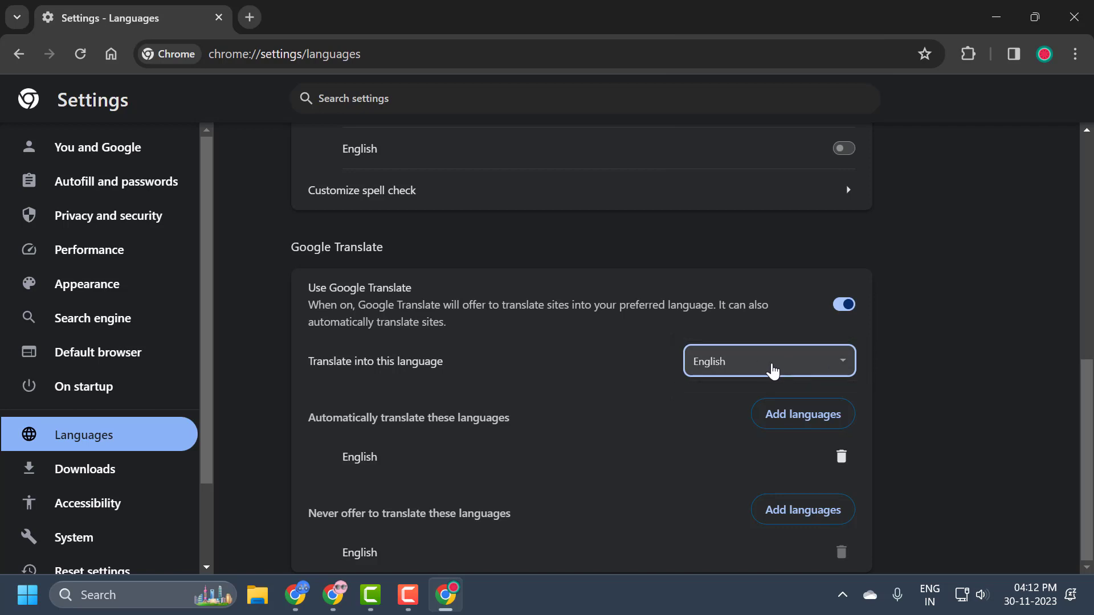
click(625, 379)
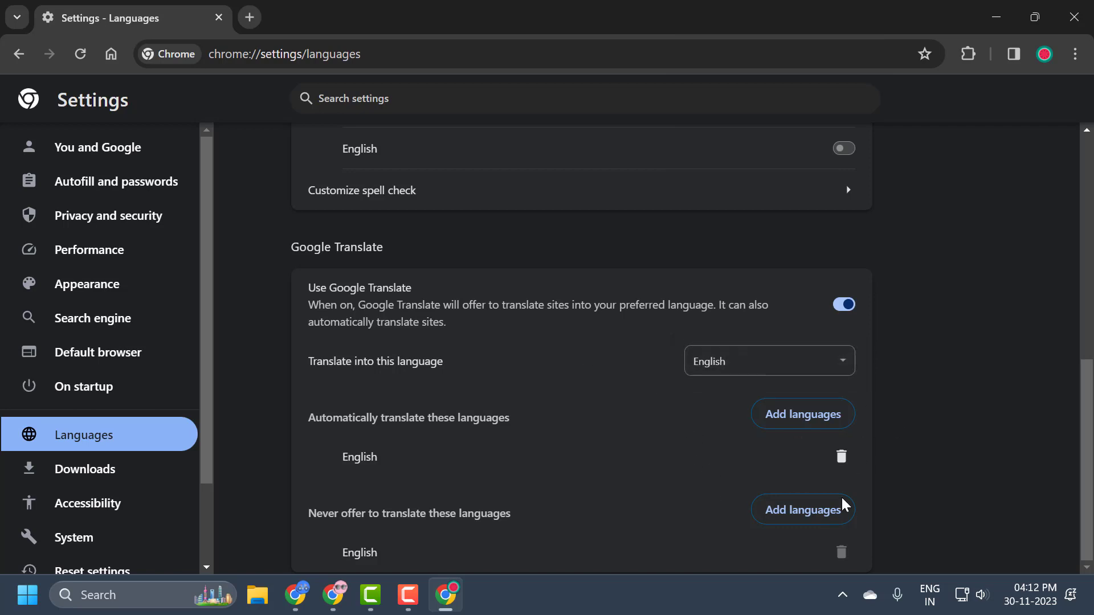